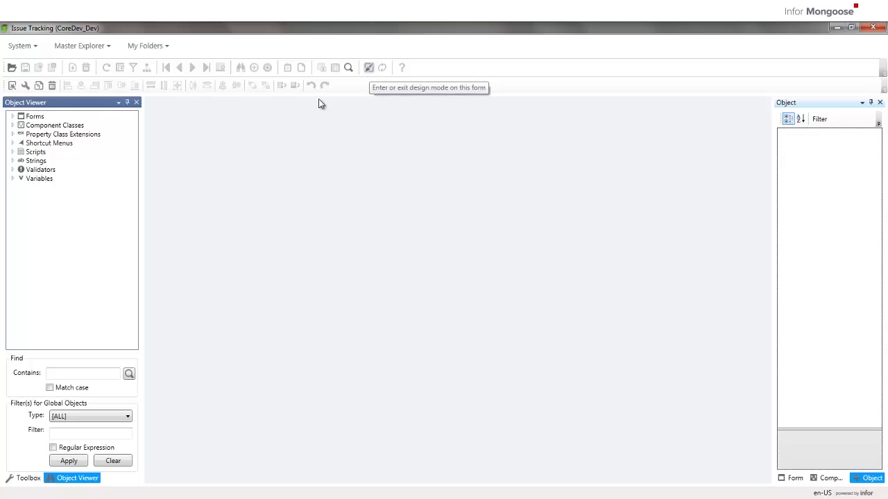
# - Start a new data maintenance definition and name it Members1
pyautogui.click(26, 43)
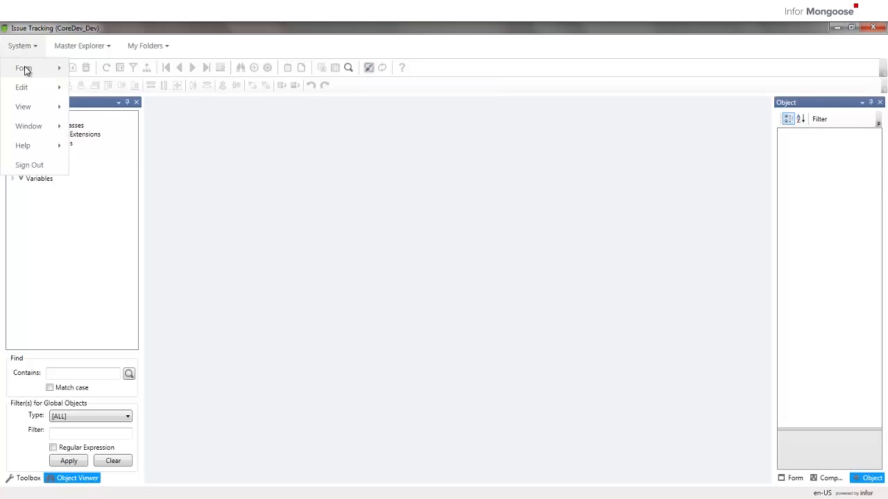
pyautogui.moveTo(26, 70)
pyautogui.moveTo(111, 88)
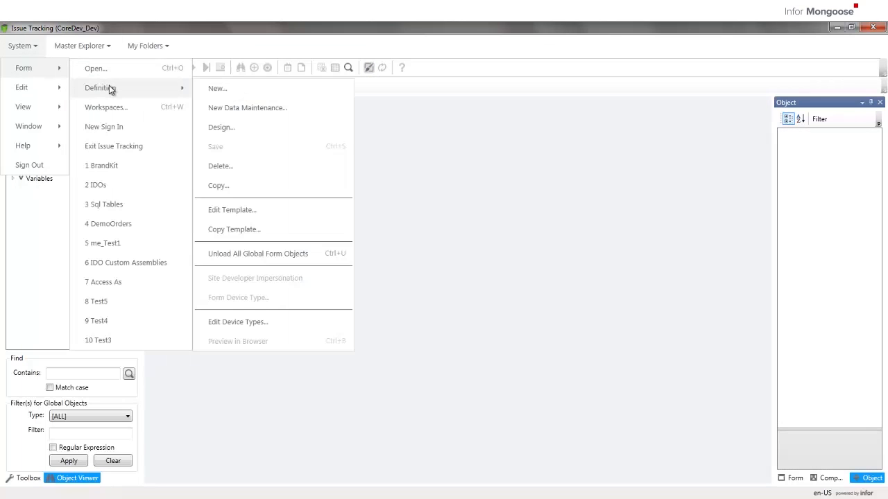
pyautogui.click(206, 115)
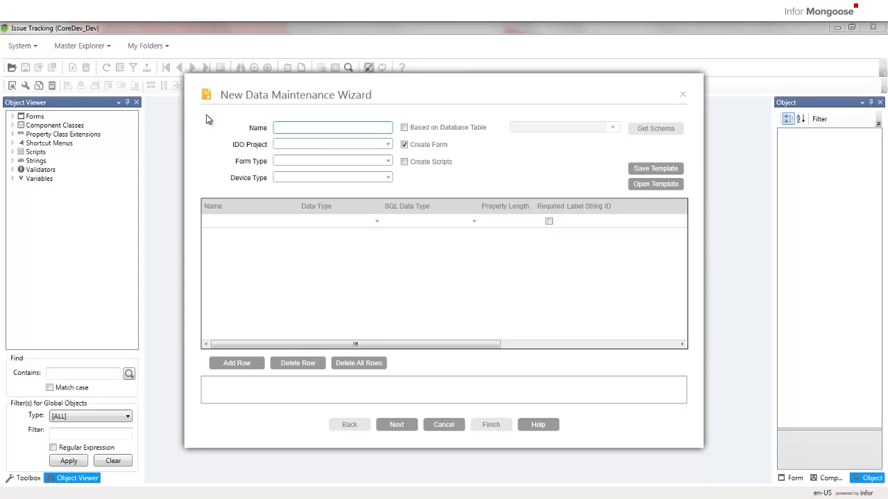
pyautogui.write('Members1')
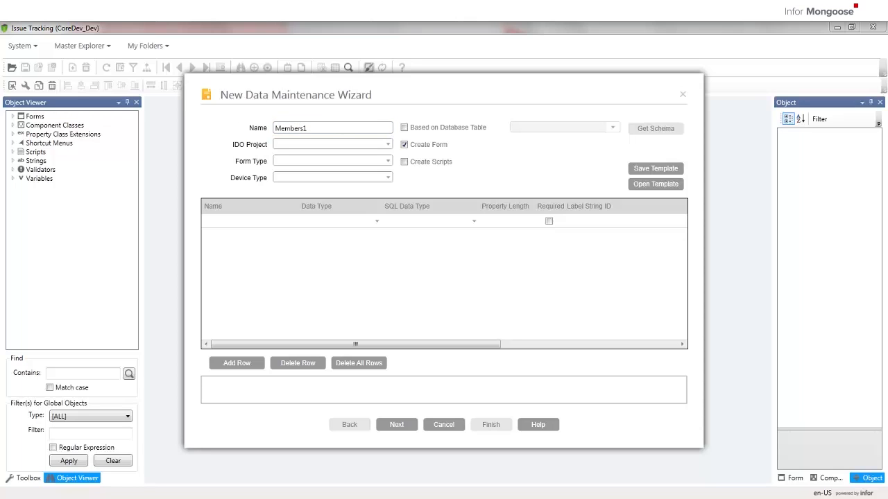
# - Set the IDO project to Demo, the form type to Multi View and the device type to Default
pyautogui.click(389, 144)
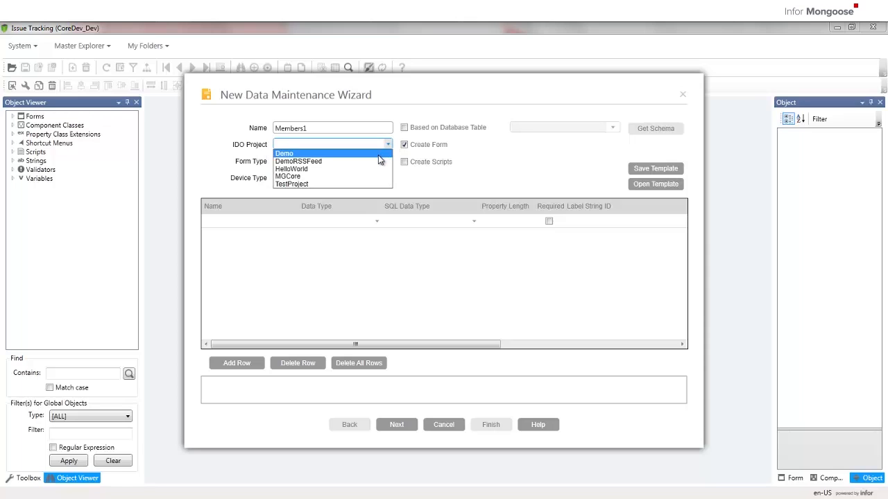
pyautogui.click(377, 155)
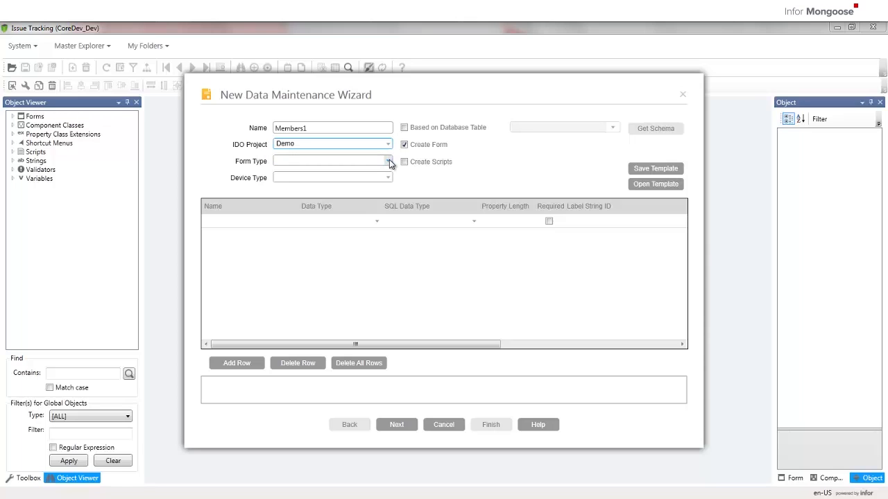
pyautogui.click(389, 161)
pyautogui.click(368, 170)
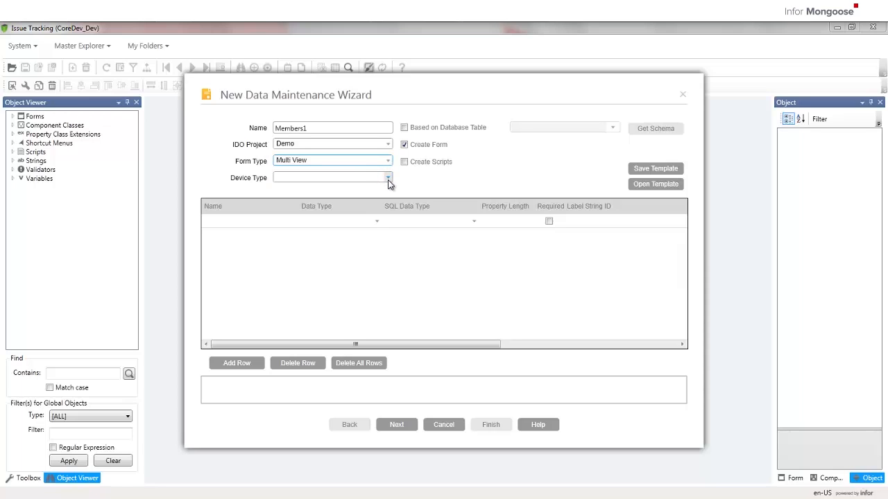
pyautogui.click(388, 178)
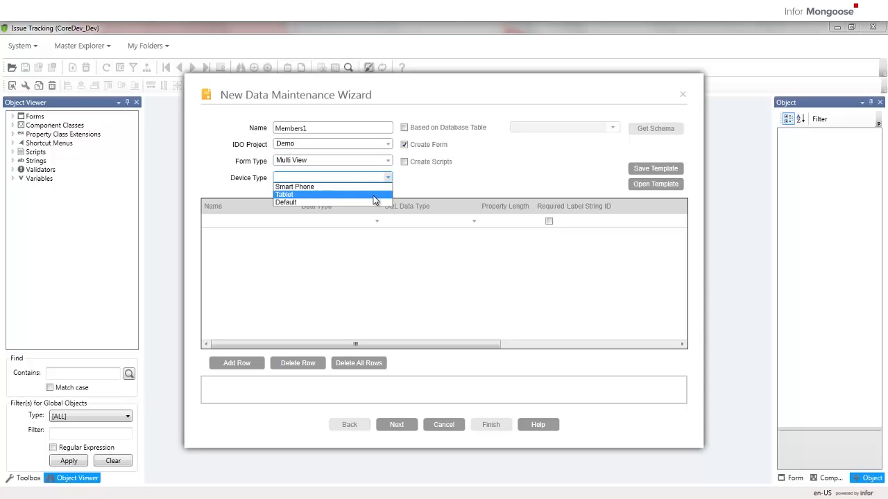
pyautogui.click(369, 201)
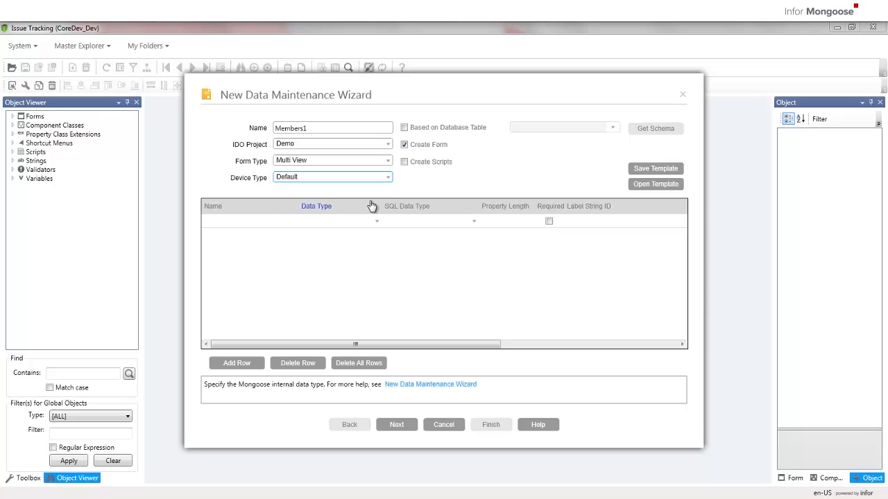
pyautogui.click(417, 132)
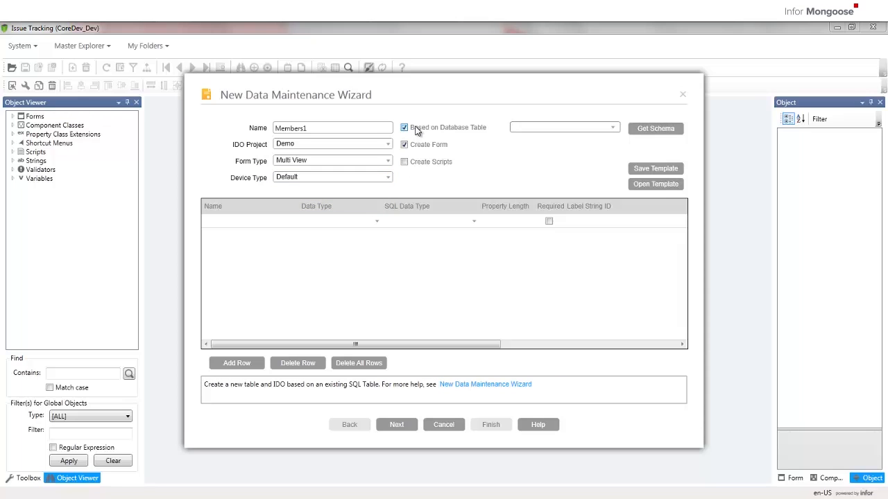
pyautogui.click(613, 128)
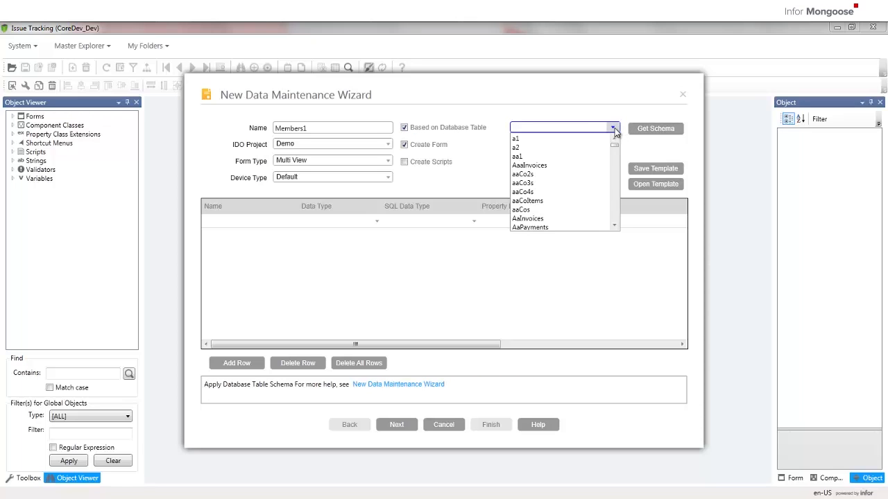
pyautogui.click(615, 131)
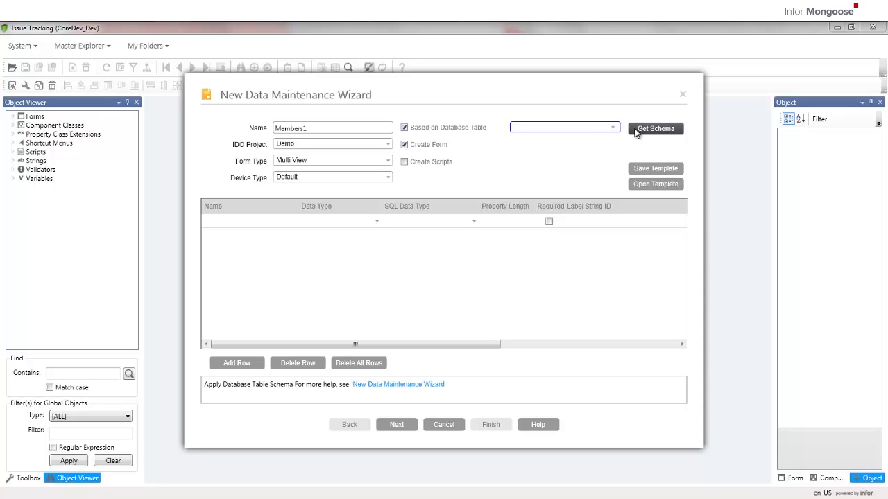
pyautogui.click(407, 128)
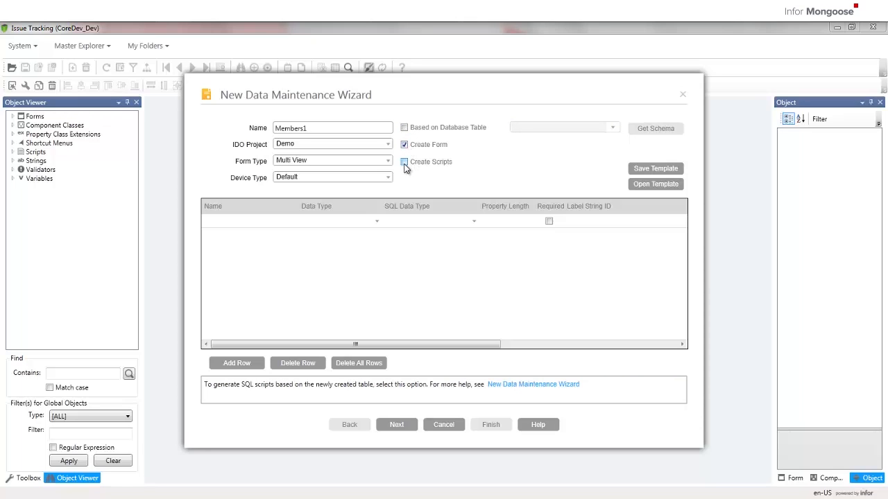
pyautogui.click(404, 163)
# - Define a property called Name with data type String and a property length of 255
pyautogui.click(228, 222)
pyautogui.write('Name')
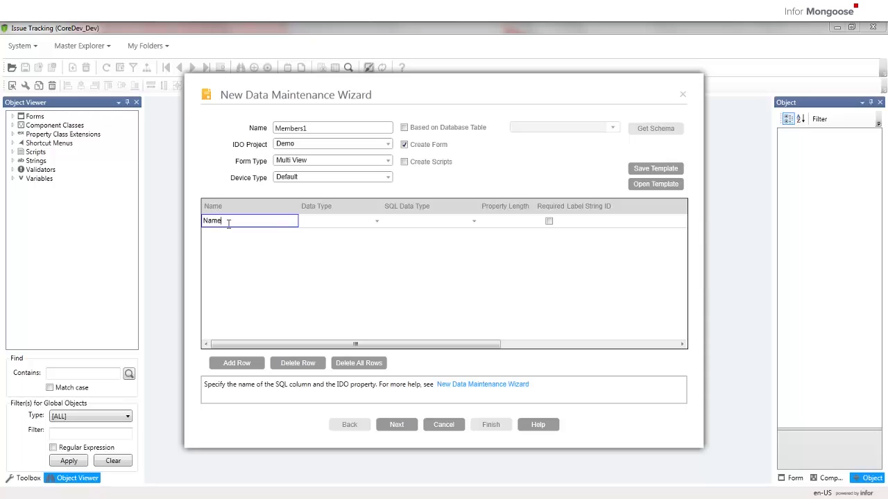
pyautogui.press('Tab')
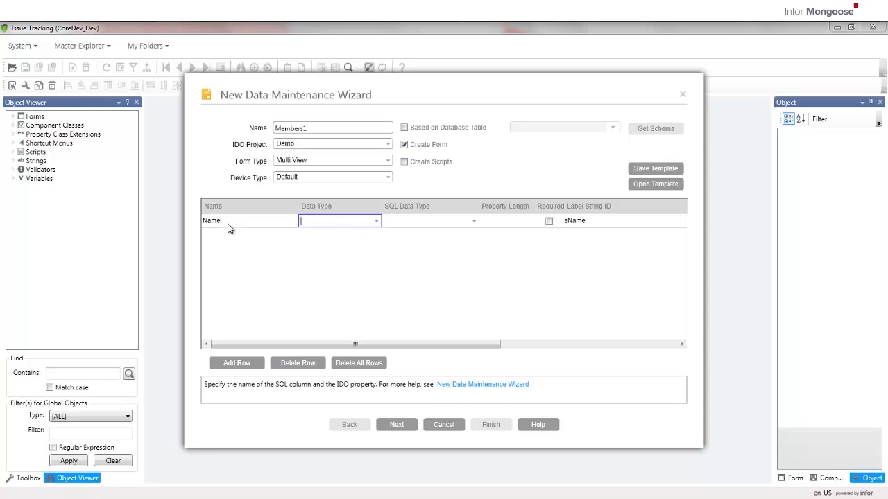
pyautogui.write('String')
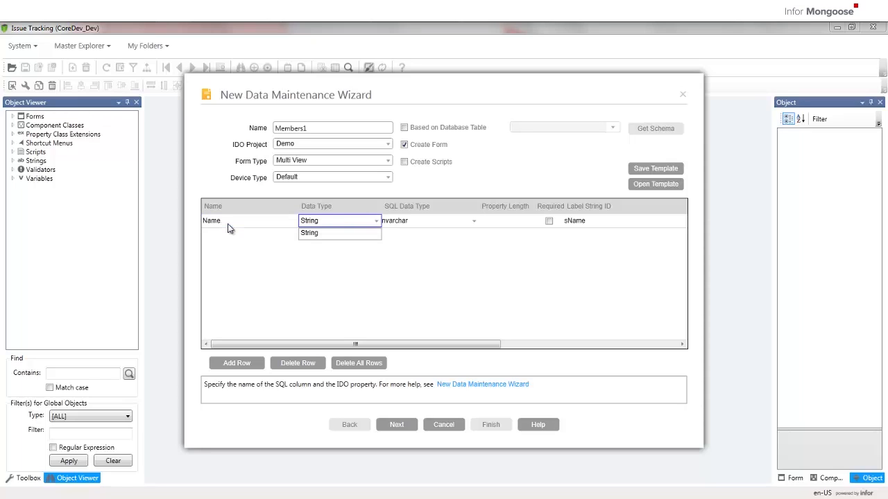
pyautogui.press('Tab')
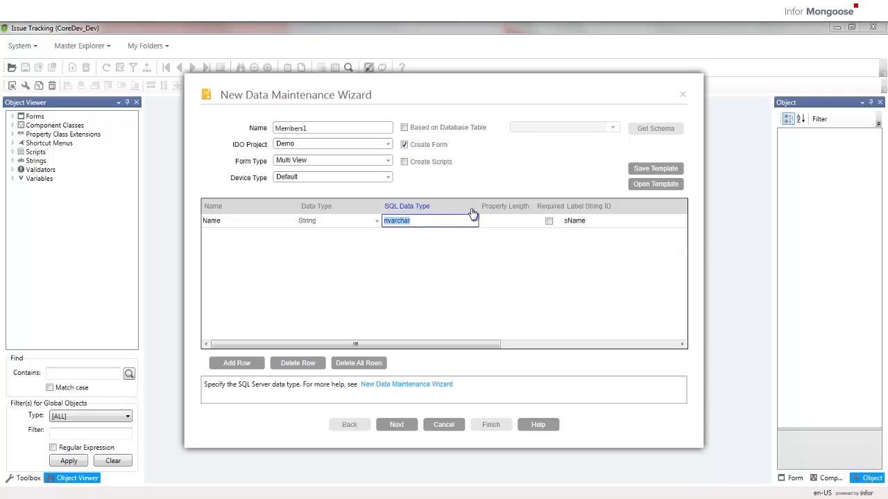
pyautogui.click(493, 220)
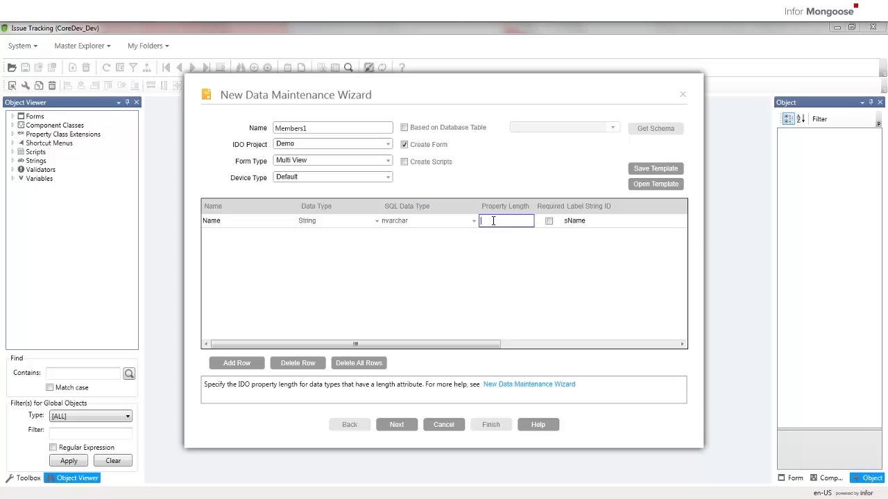
pyautogui.write('255')
# - Examine the Name property's required, label string, primary key, property class, decimal precision and default value settings
pyautogui.click(549, 221)
pyautogui.click(549, 221)
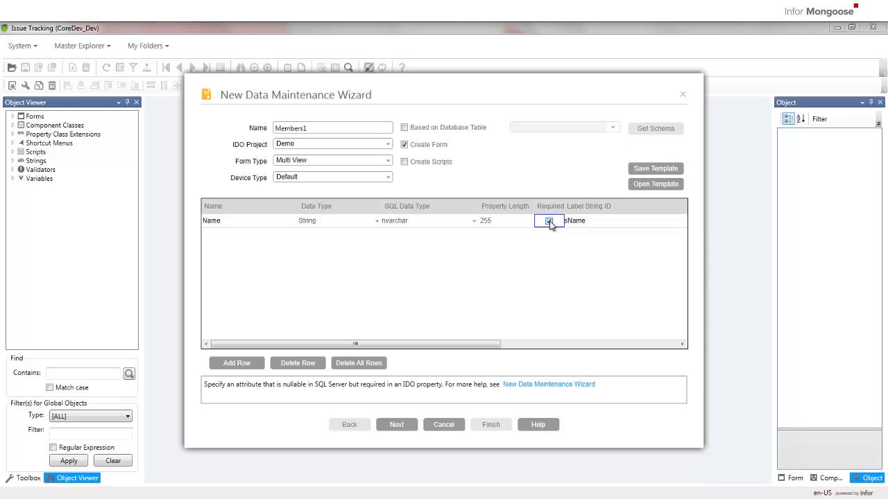
pyautogui.click(585, 222)
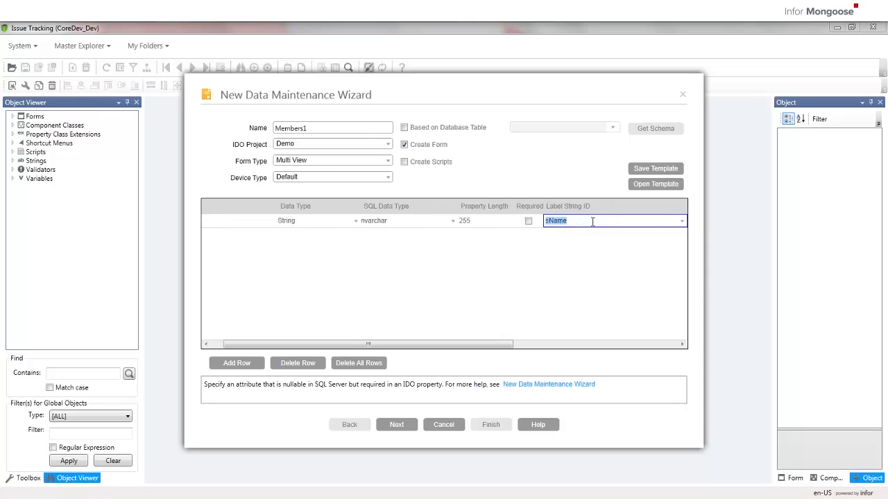
pyautogui.click(681, 223)
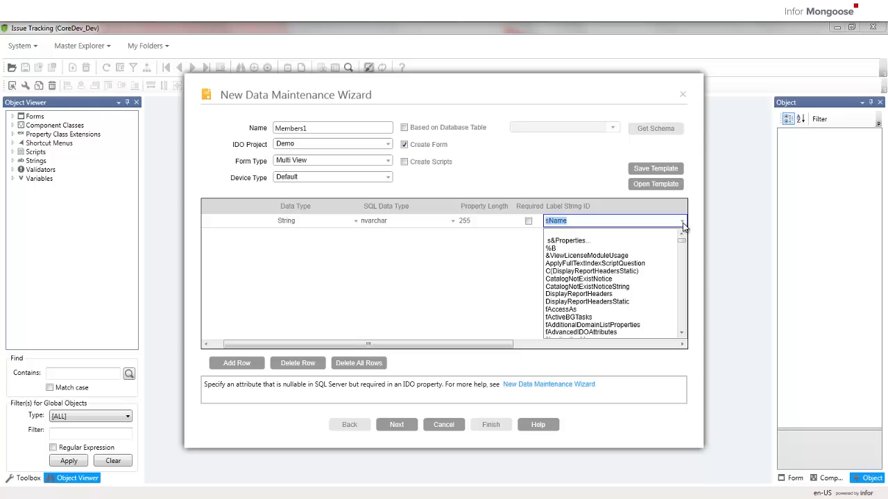
pyautogui.click(683, 221)
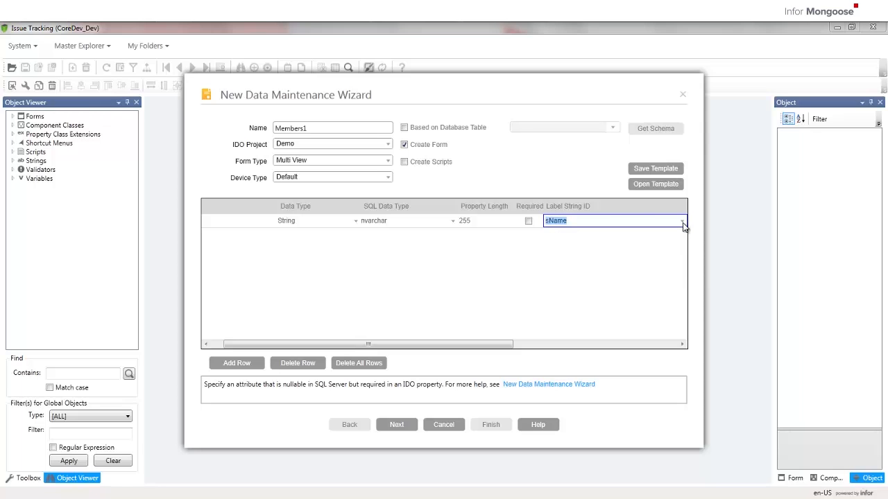
pyautogui.moveTo(496, 343); pyautogui.dragTo(665, 368)
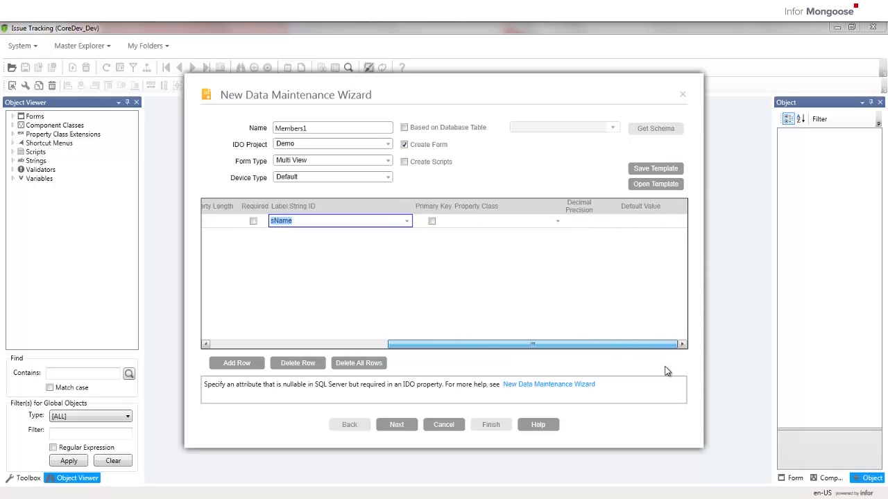
pyautogui.click(431, 221)
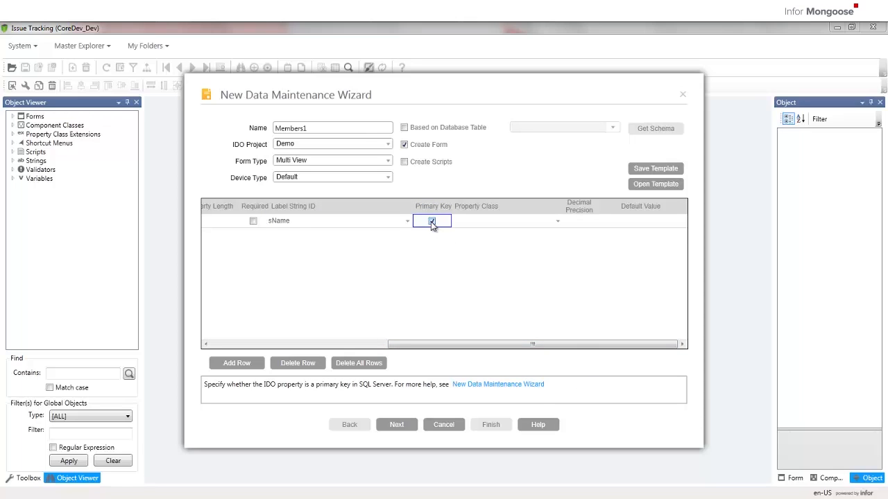
pyautogui.click(558, 221)
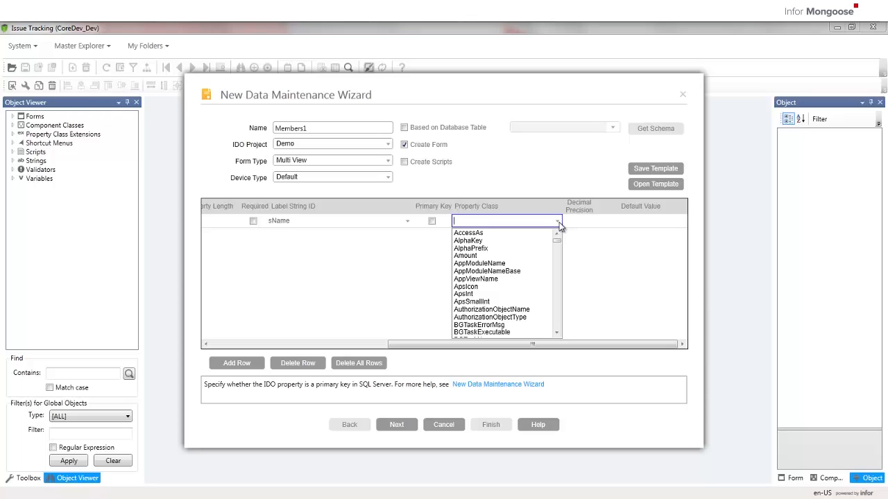
pyautogui.click(560, 225)
pyautogui.click(582, 222)
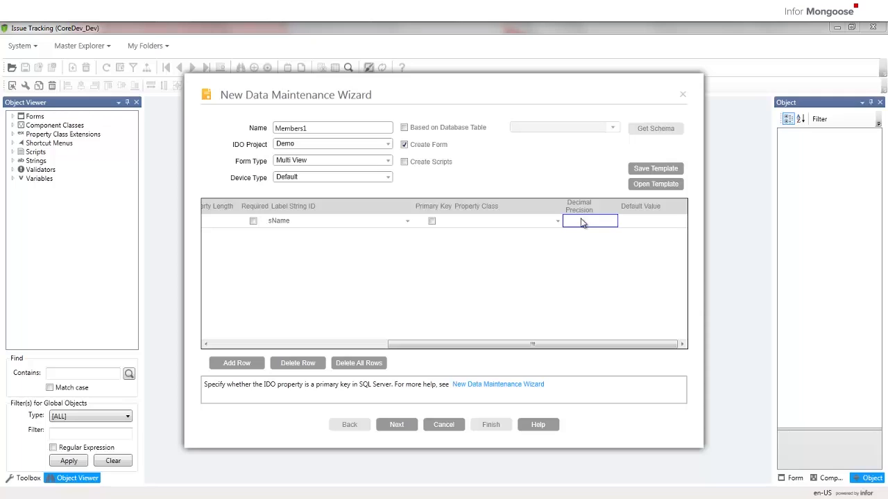
pyautogui.click(638, 222)
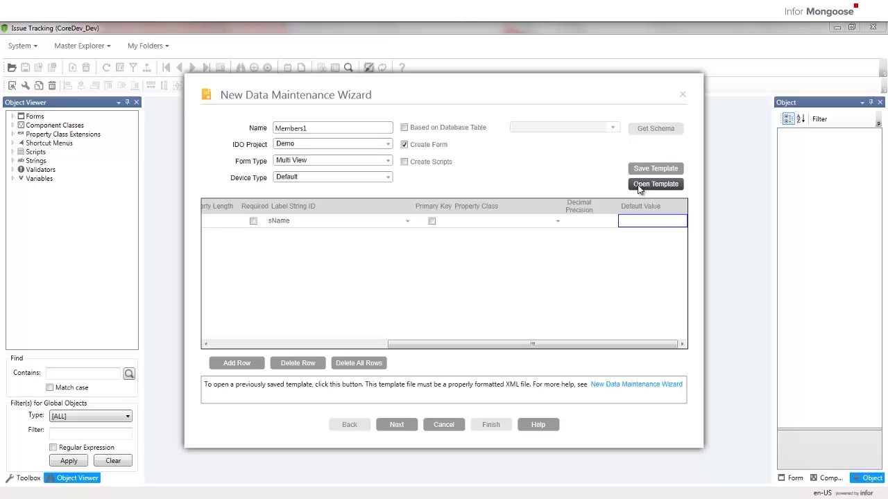
# - Generate the Members1 table, IDO and form, then close the wizard and enlarge the Members1 form window
pyautogui.click(395, 426)
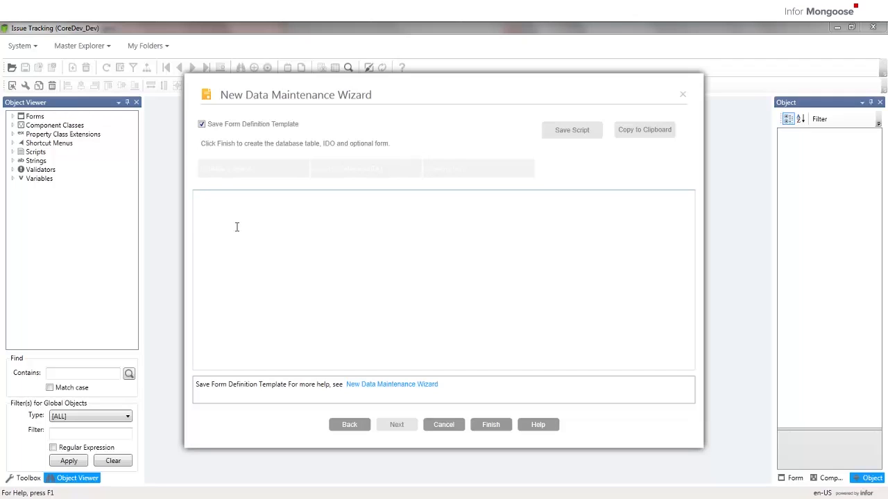
pyautogui.click(483, 427)
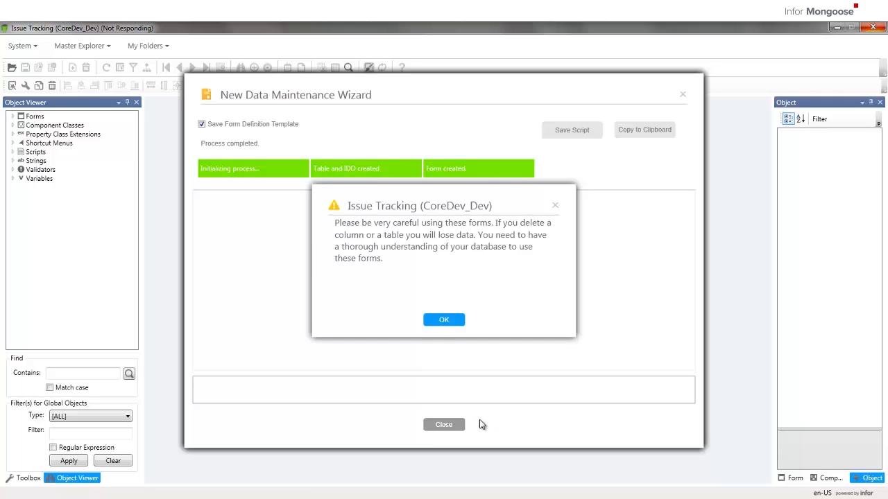
pyautogui.click(434, 321)
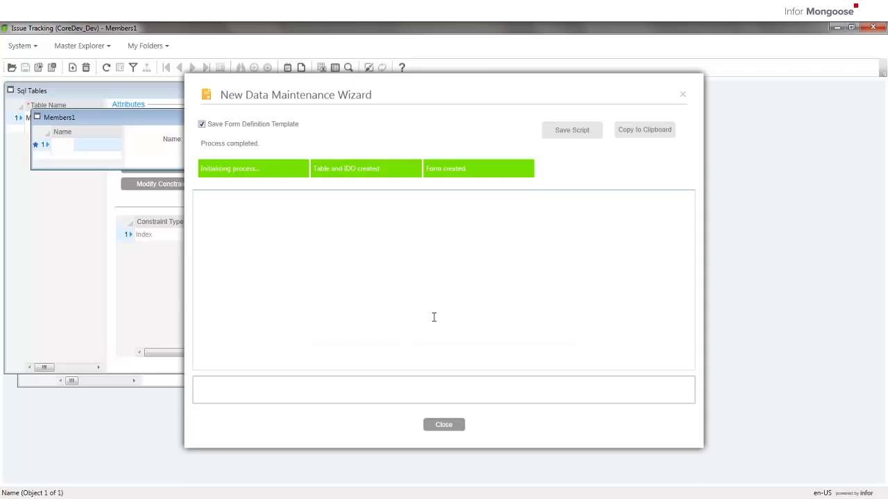
pyautogui.click(443, 426)
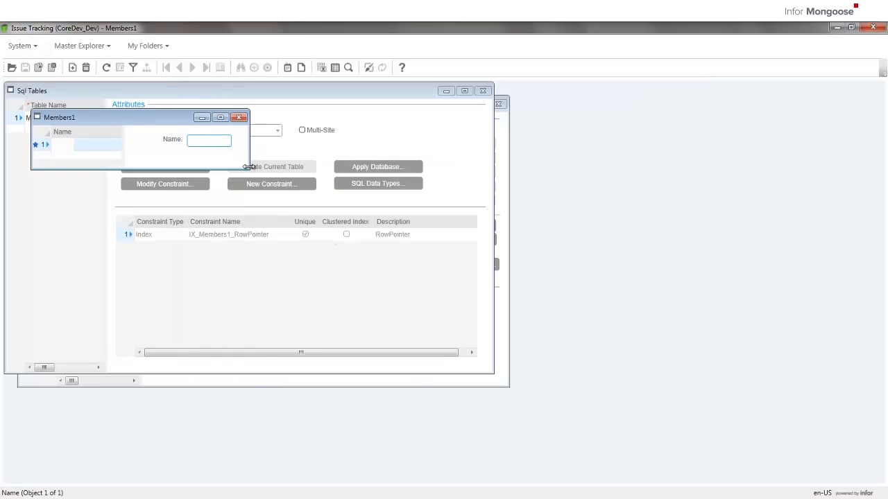
pyautogui.moveTo(246, 169); pyautogui.dragTo(355, 261)
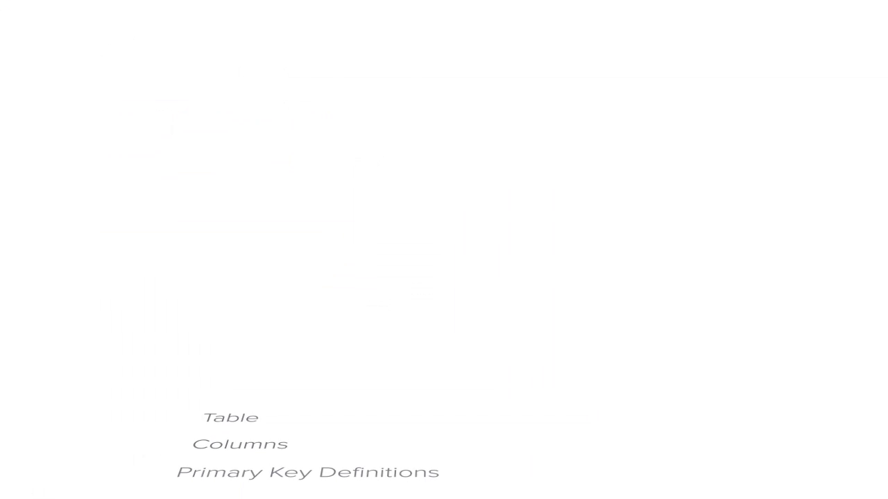